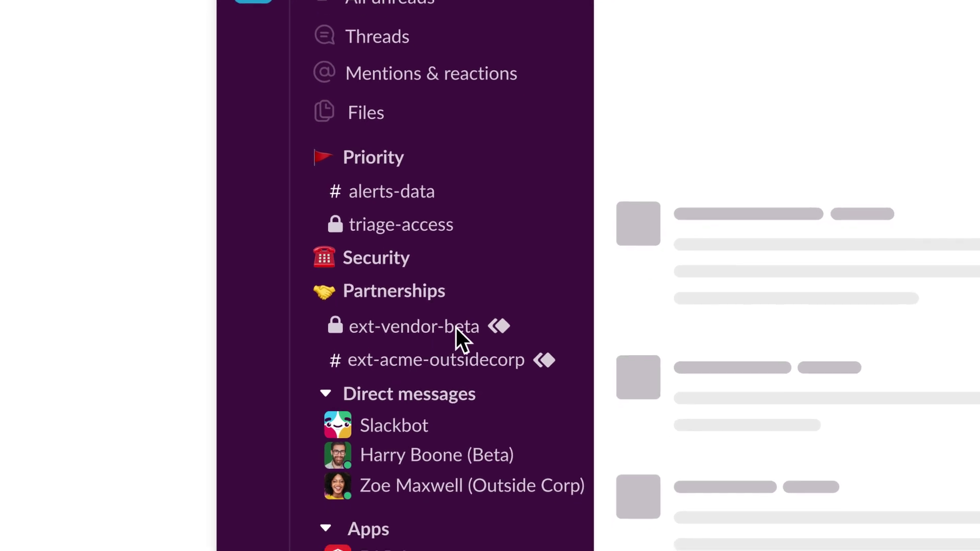
Step: Open the ext-vendor-beta channel under Partnerships in Slack
click(446, 328)
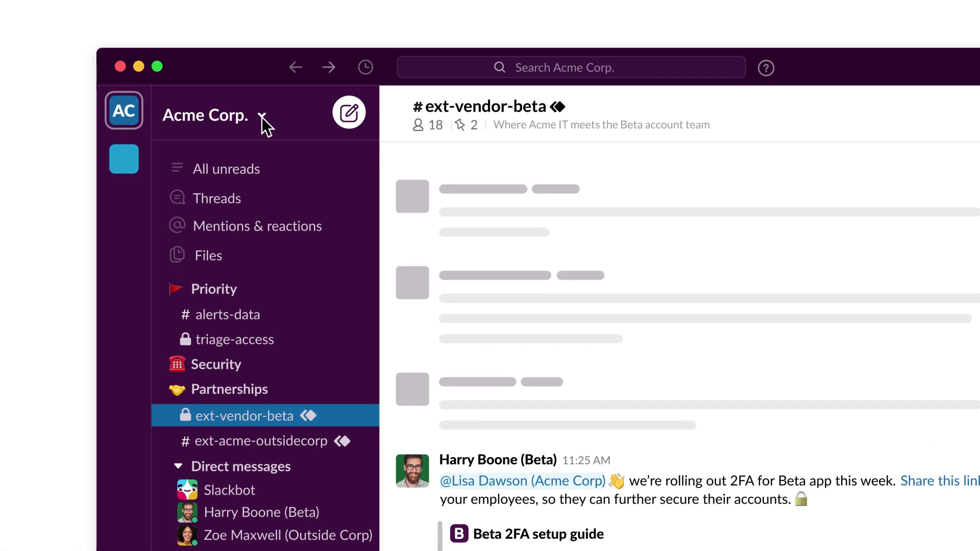
Step: Enable Block File Downloads and Copying in the Acme Corp. workspace settings
click(262, 117)
mouse_move(234, 334)
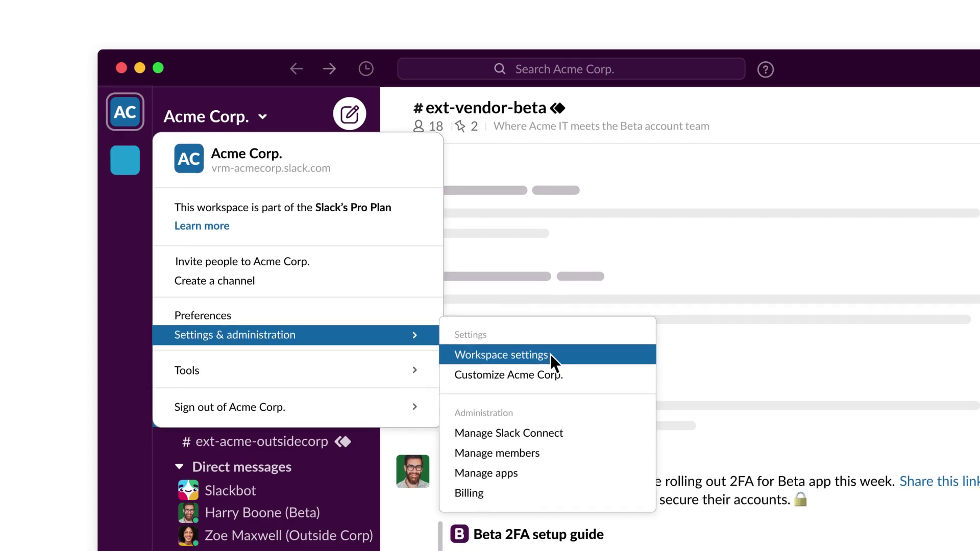
click(551, 355)
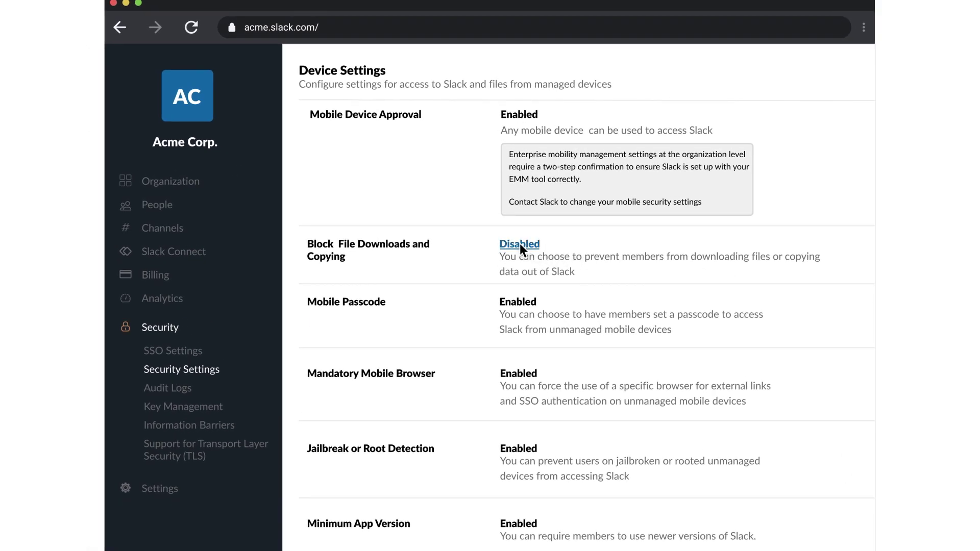
click(520, 243)
click(634, 357)
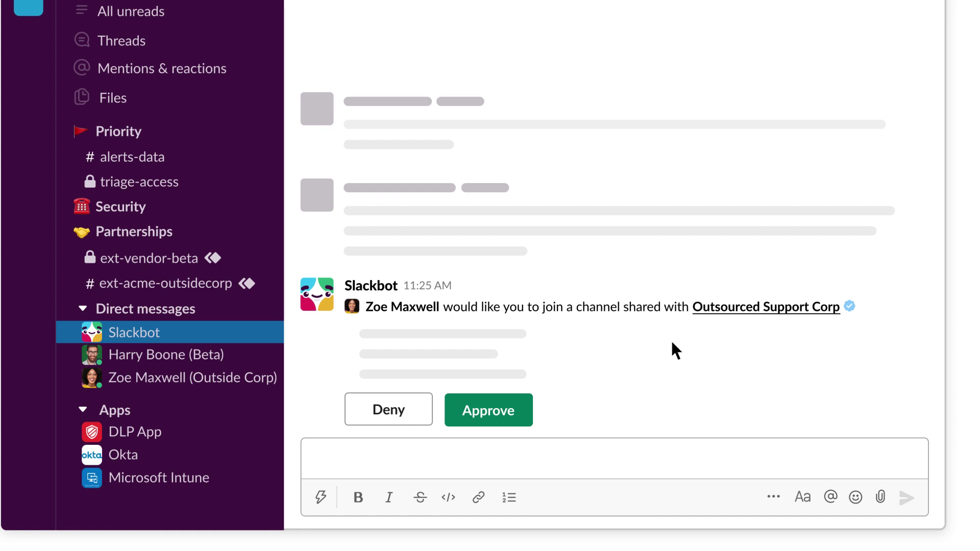
Step: Approve the Outsourced Support Corp shared-channel request and open ext-acme-outsidecorp
click(484, 414)
click(187, 284)
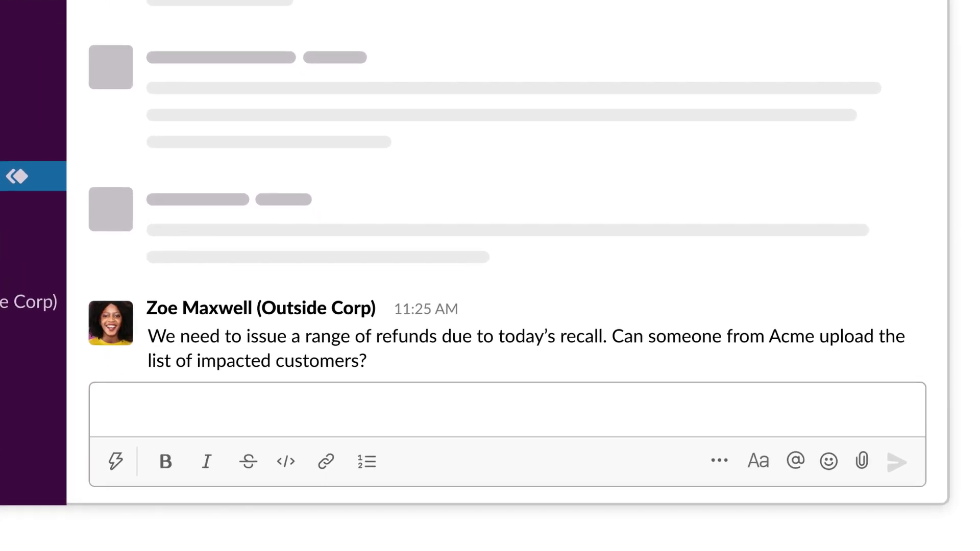
Step: Try attaching a file, then send the VIP refund request containing the card number
click(861, 461)
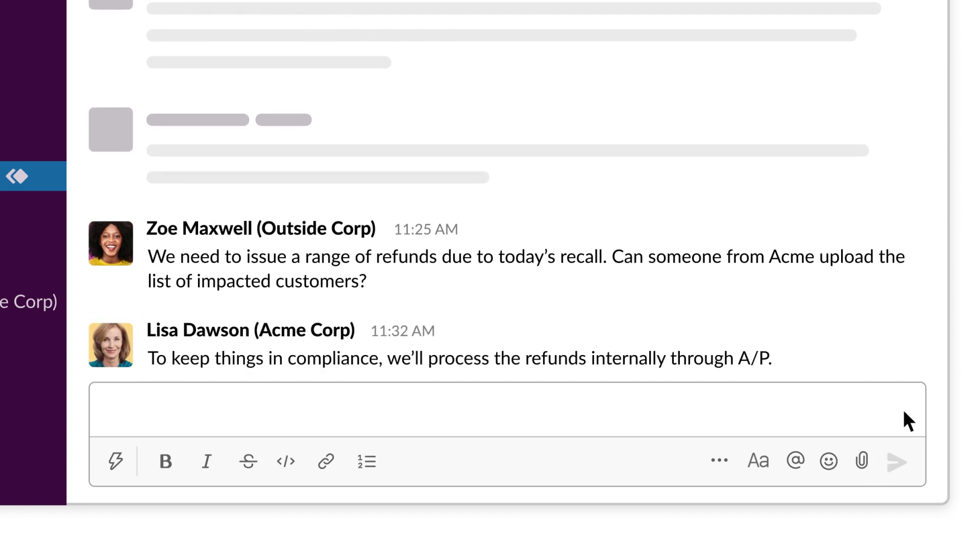
text(While A/P is working the list, can you r)
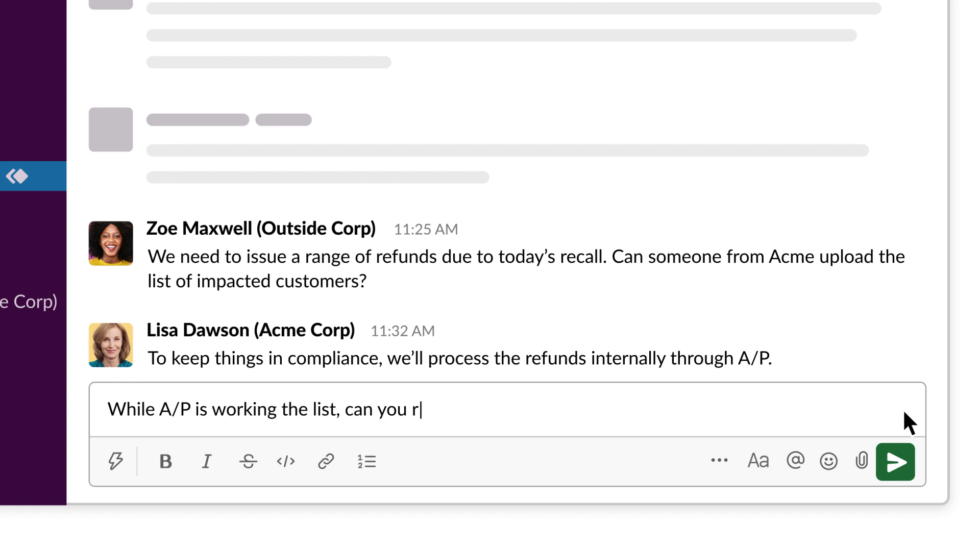
text(efund VIP customer $10K to card 1234-1234-123)
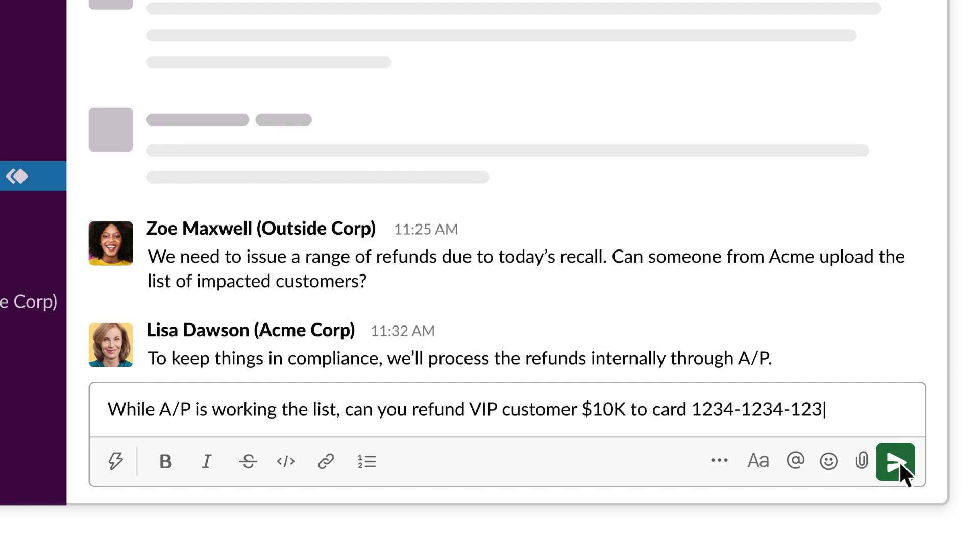
click(899, 461)
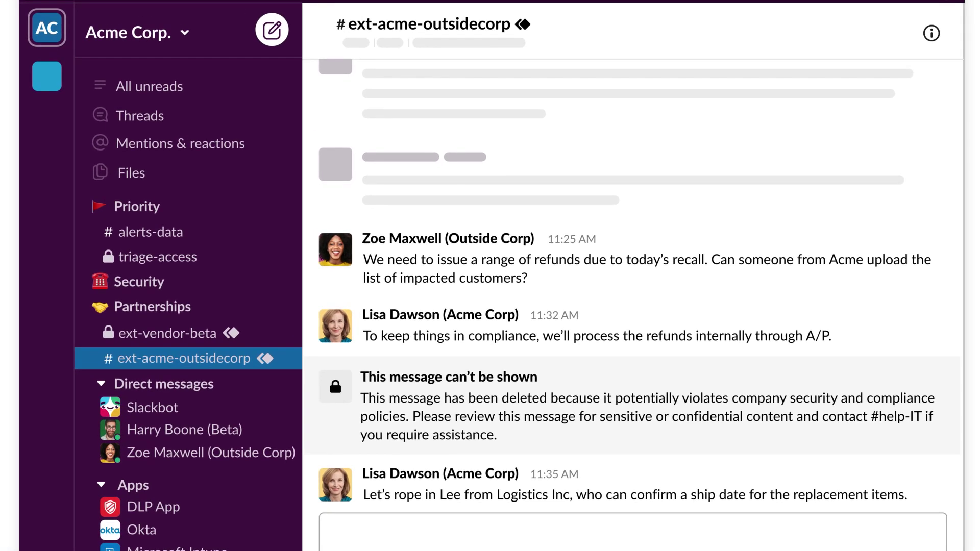
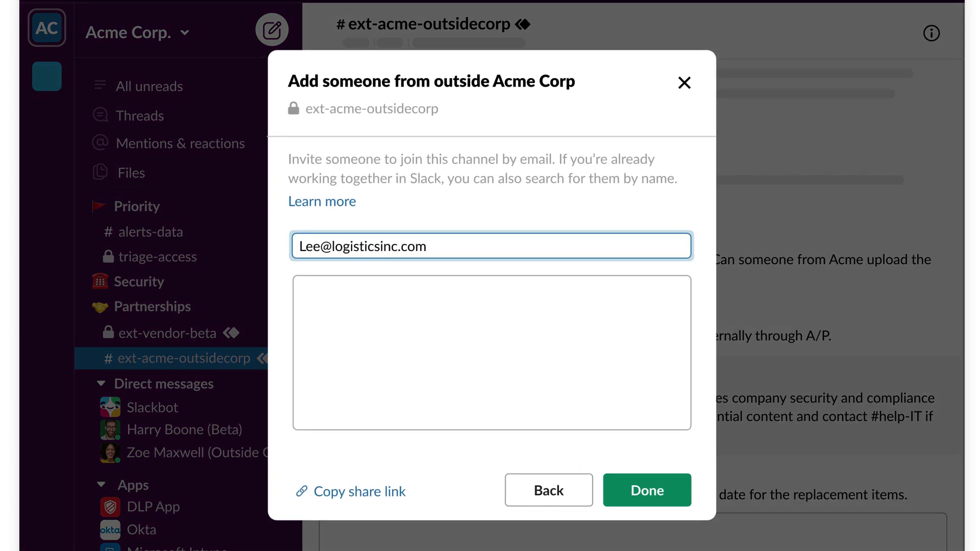
Step: Invite the Logistics Inc contact by email with a note about shipping replacements
key(Tab)
text(Bringing you into our conversation a)
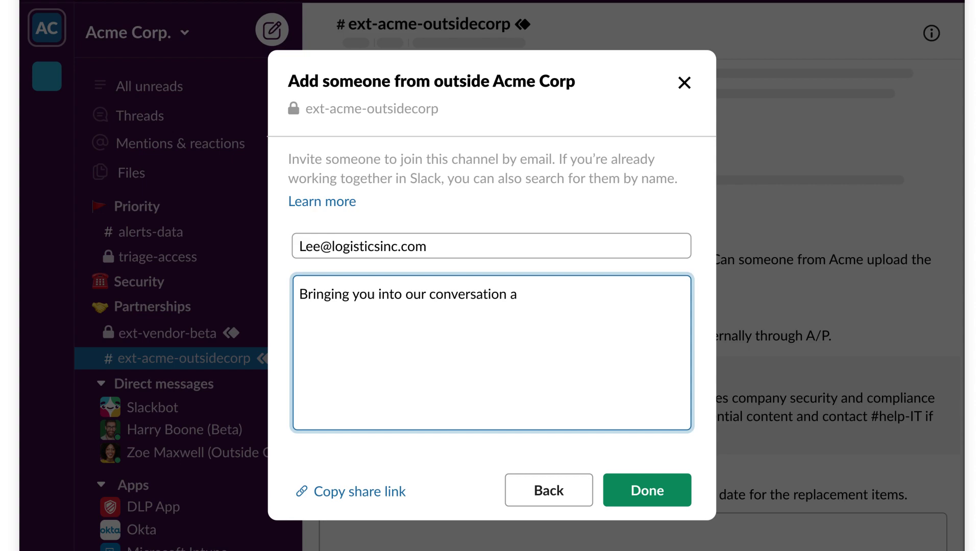
text(bout shipping replacements for recalled parts.)
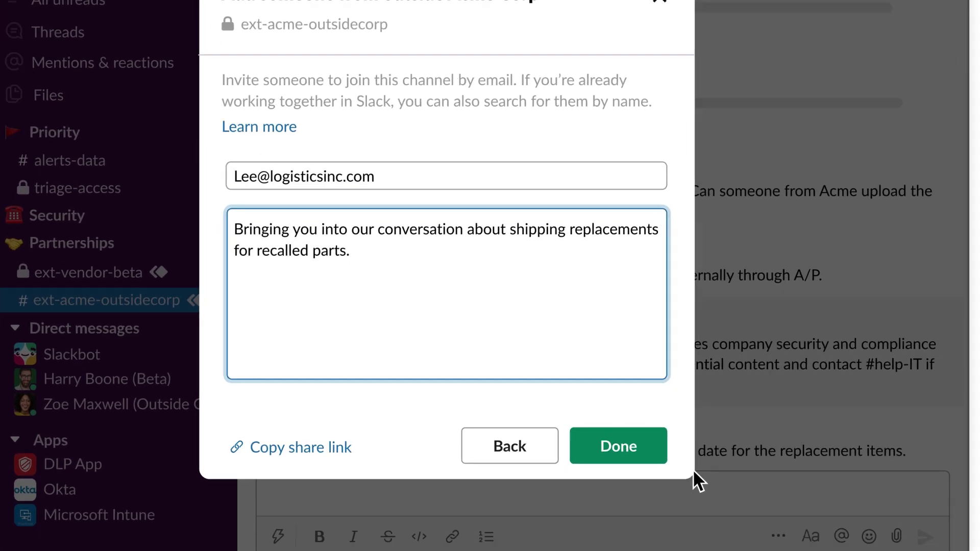
click(646, 490)
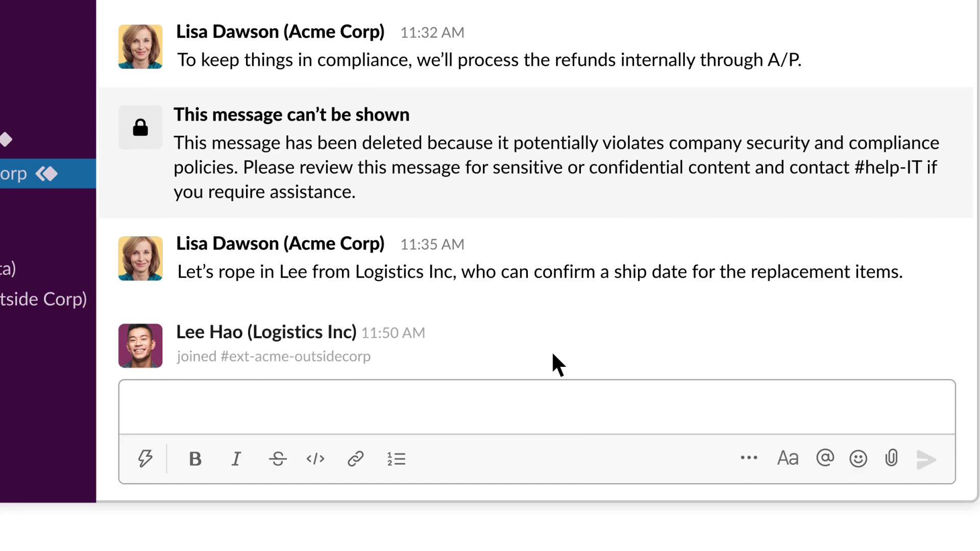